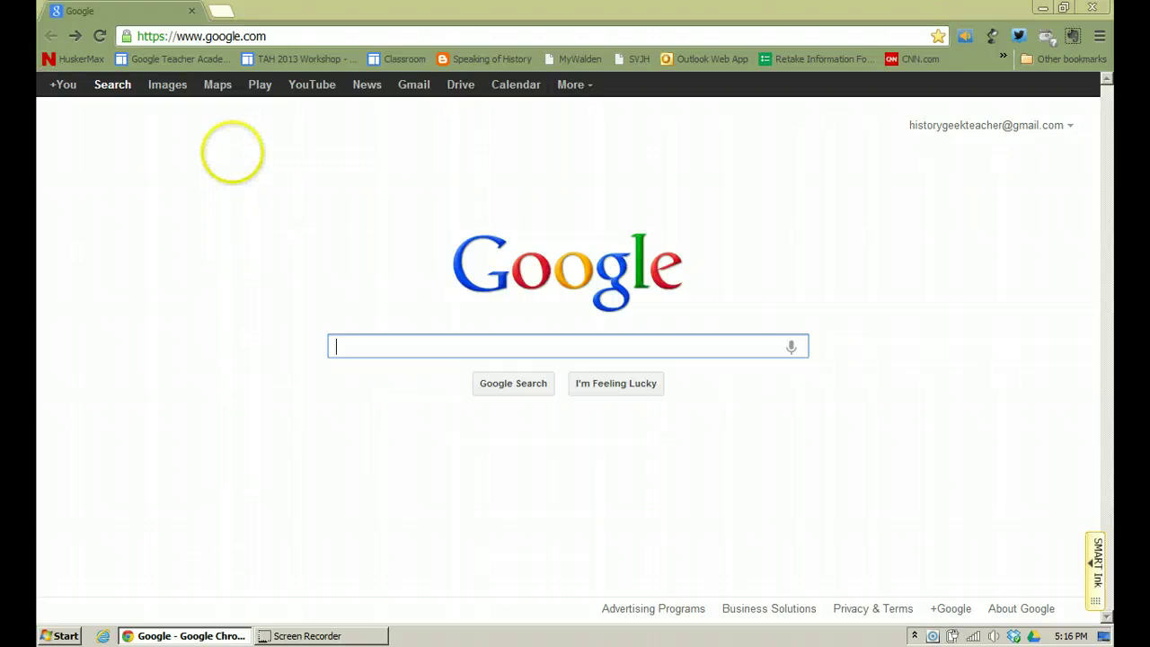
# Go to Google Maps and show My places, listing the Revolutionary War Battles map
pyautogui.click(218, 84)
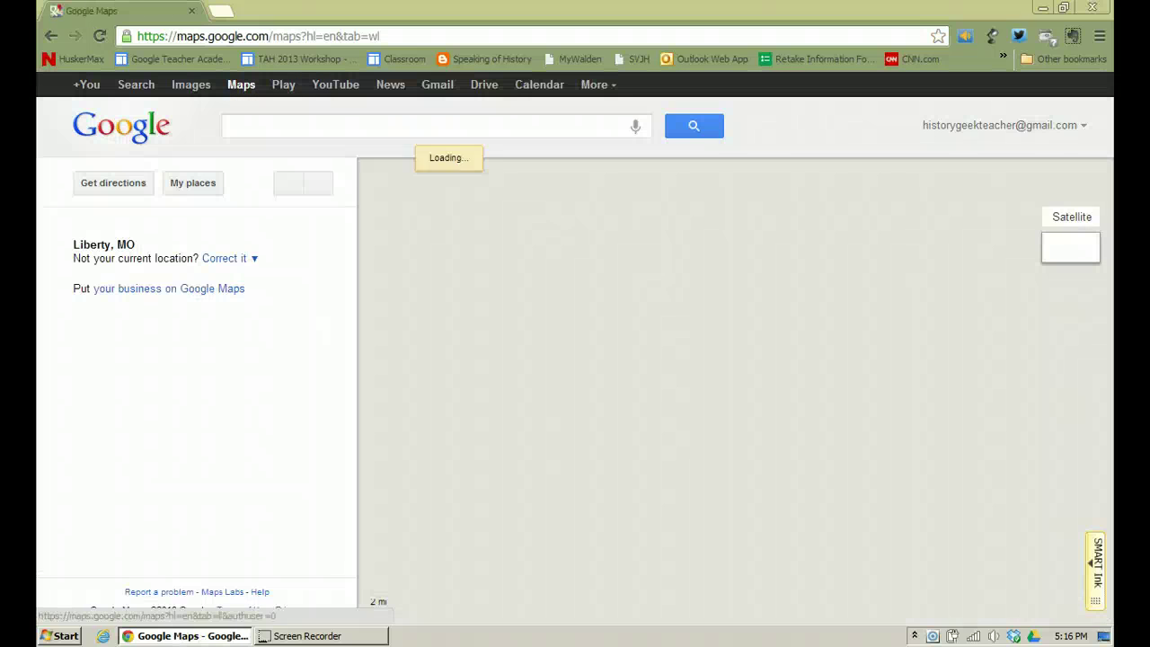
pyautogui.click(208, 124)
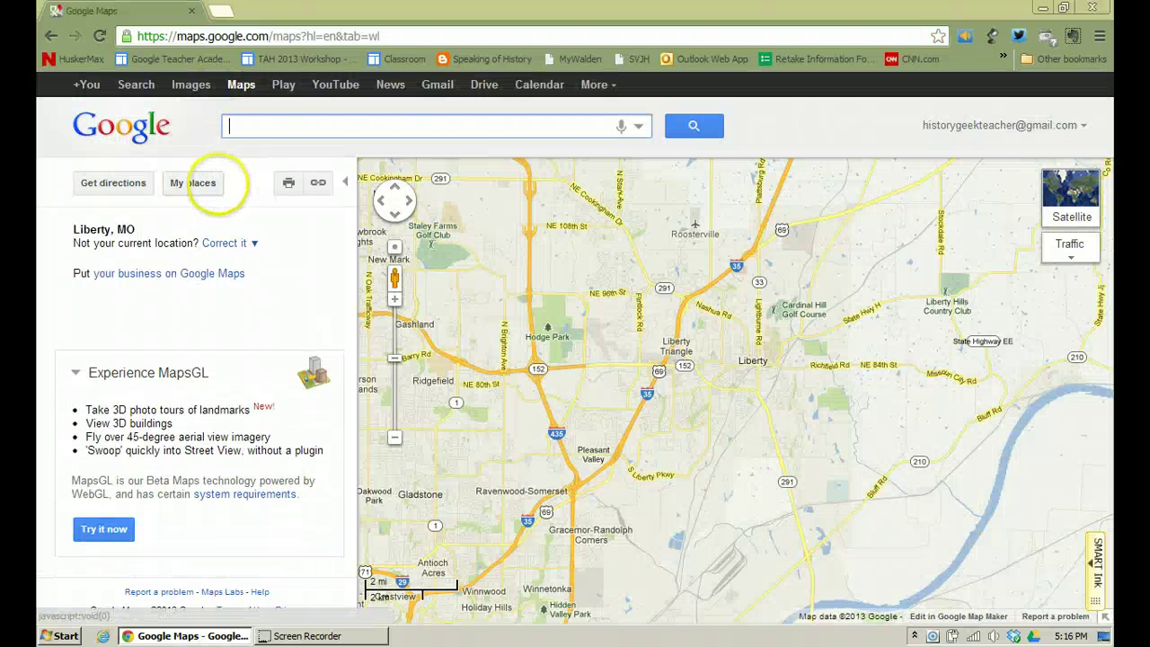
pyautogui.click(216, 183)
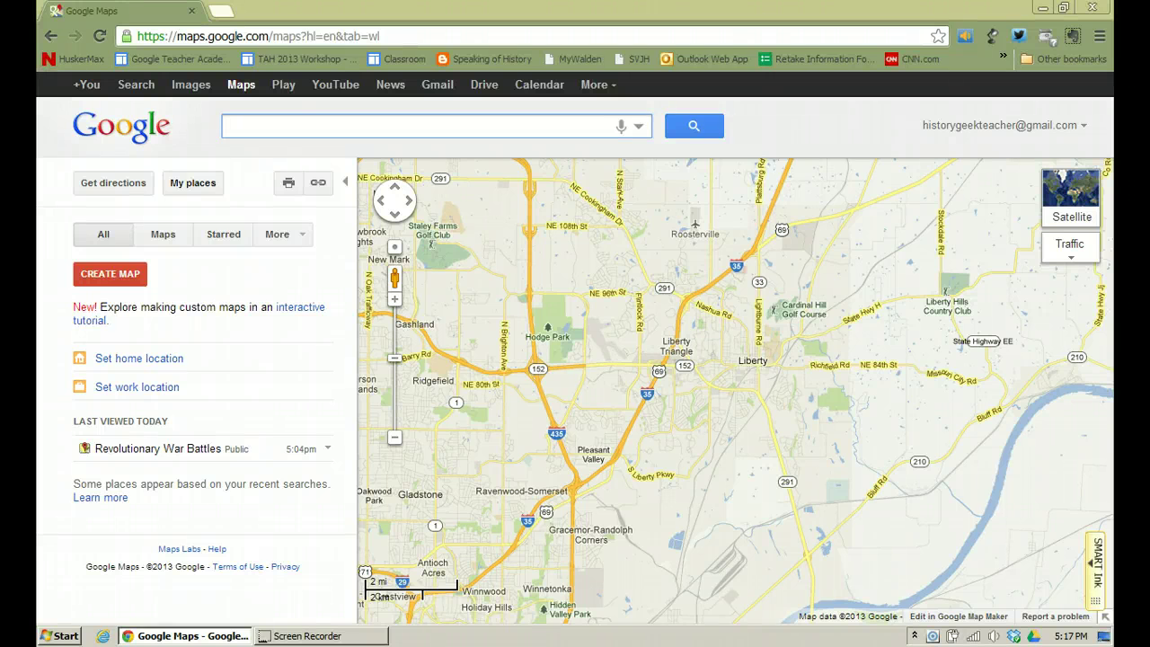
# Create a new public custom map titled 'Missouri Civil War Battles' and save it
pyautogui.click(124, 274)
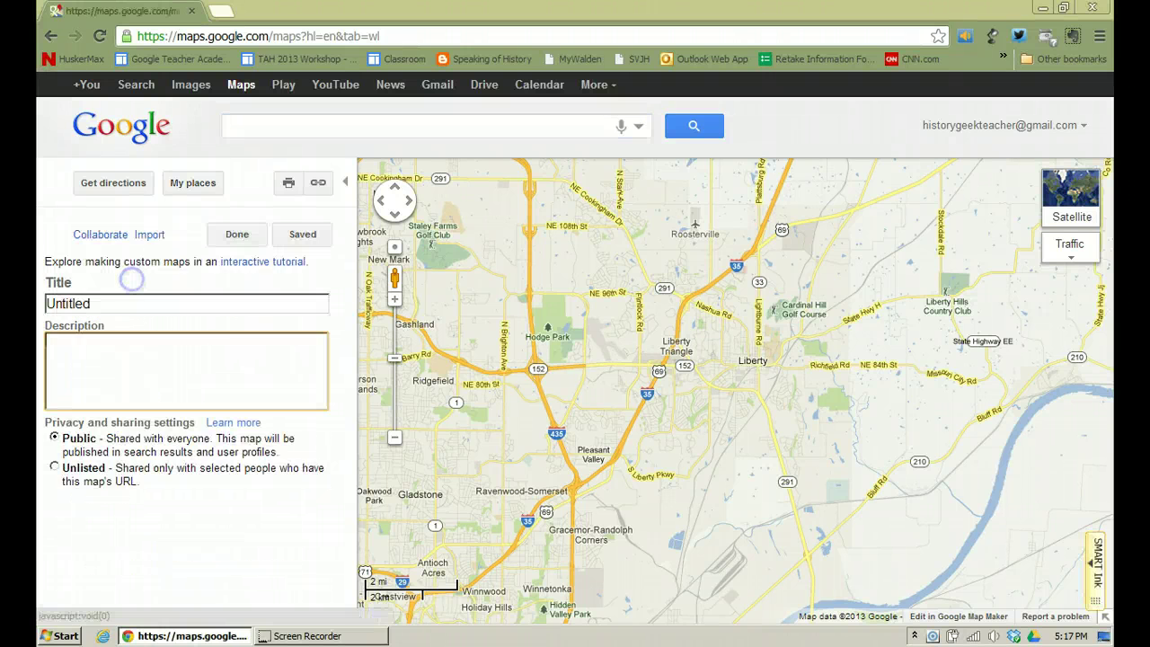
pyautogui.click(131, 303)
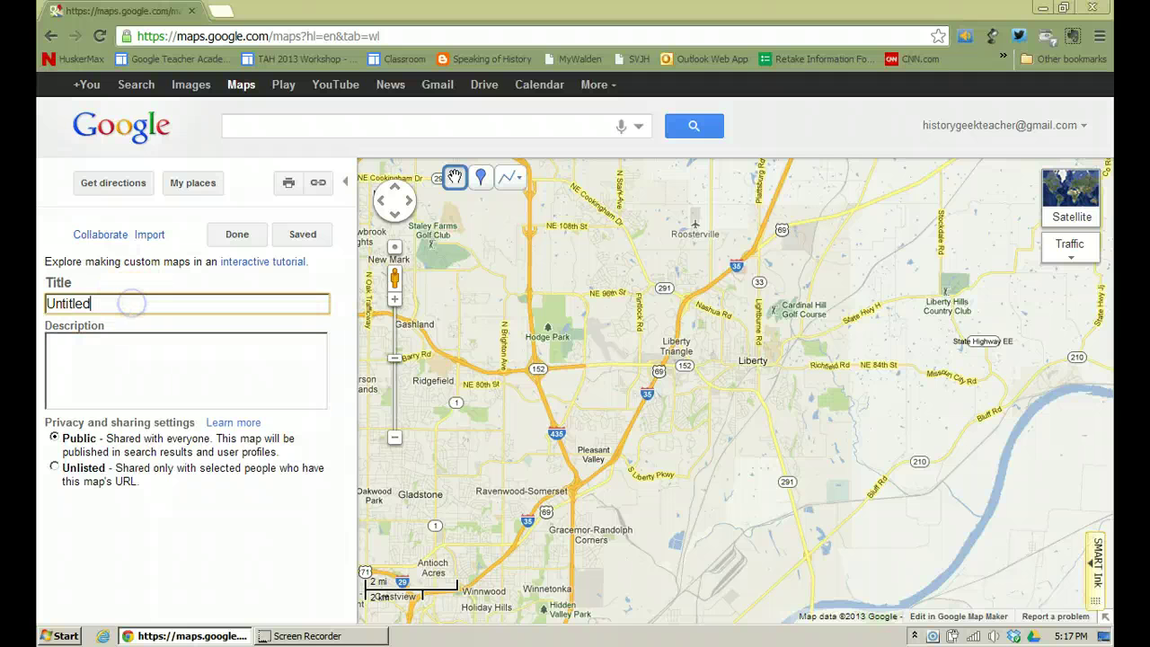
pyautogui.press('BackSpace')
pyautogui.press('BackSpace')
pyautogui.press('BackSpace')
pyautogui.press('BackSpace')
pyautogui.press('BackSpace')
pyautogui.press('BackSpace')
pyautogui.press('BackSpace')
pyautogui.press('BackSpace')
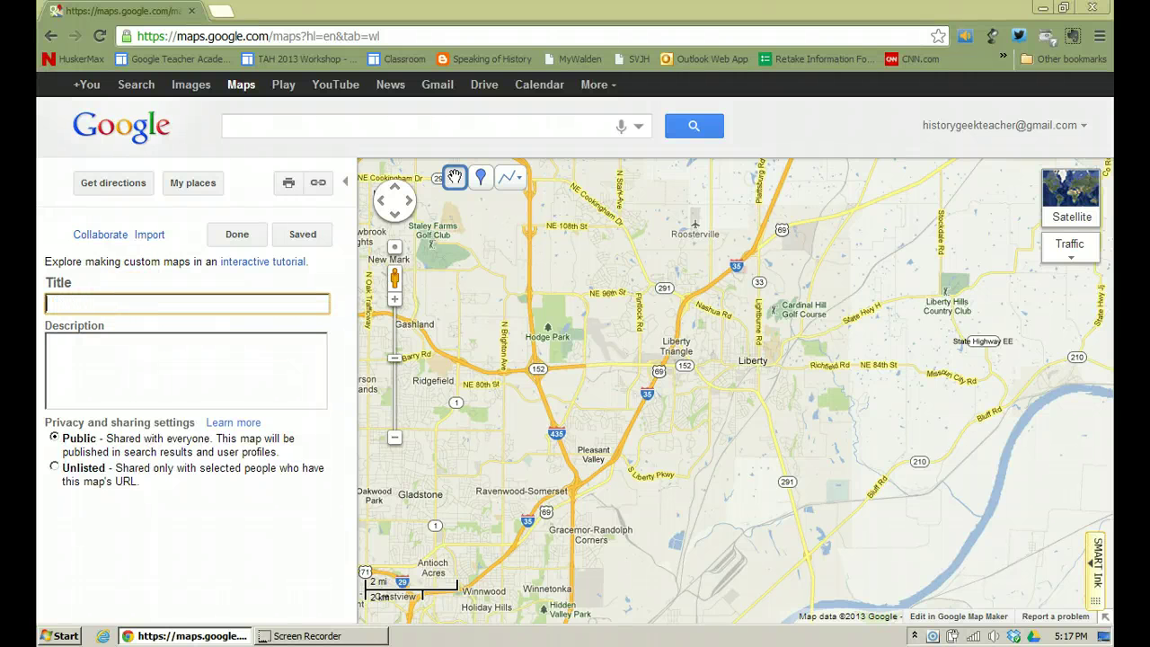
pyautogui.write('Missouri Civil ')
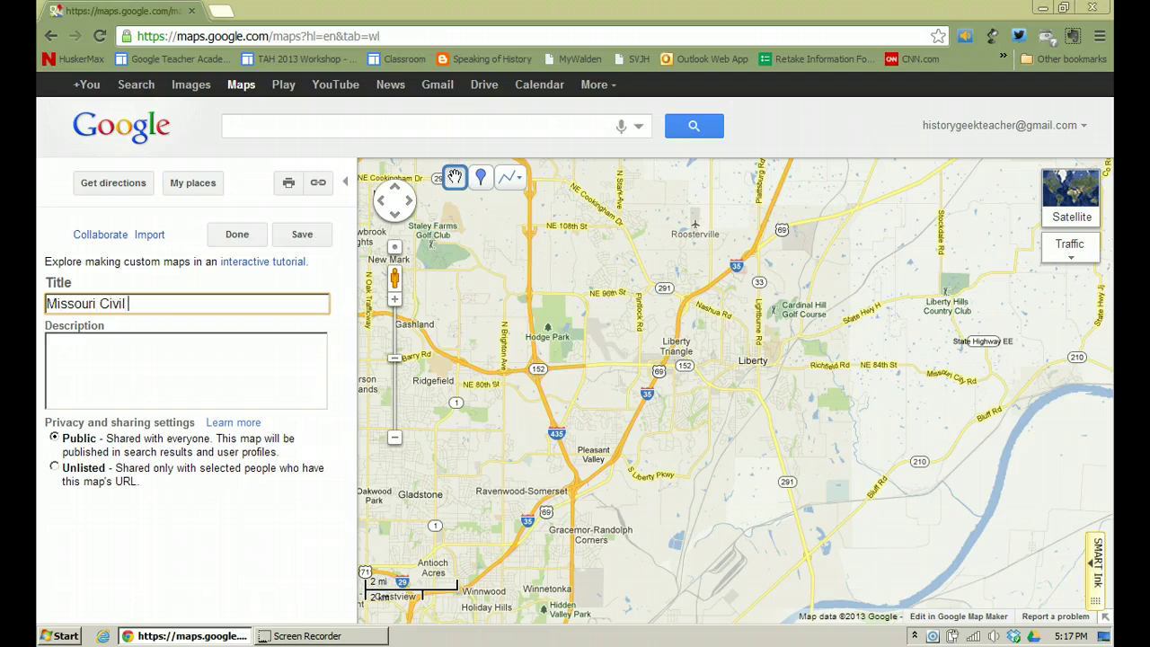
pyautogui.write('War Battles')
pyautogui.click(141, 344)
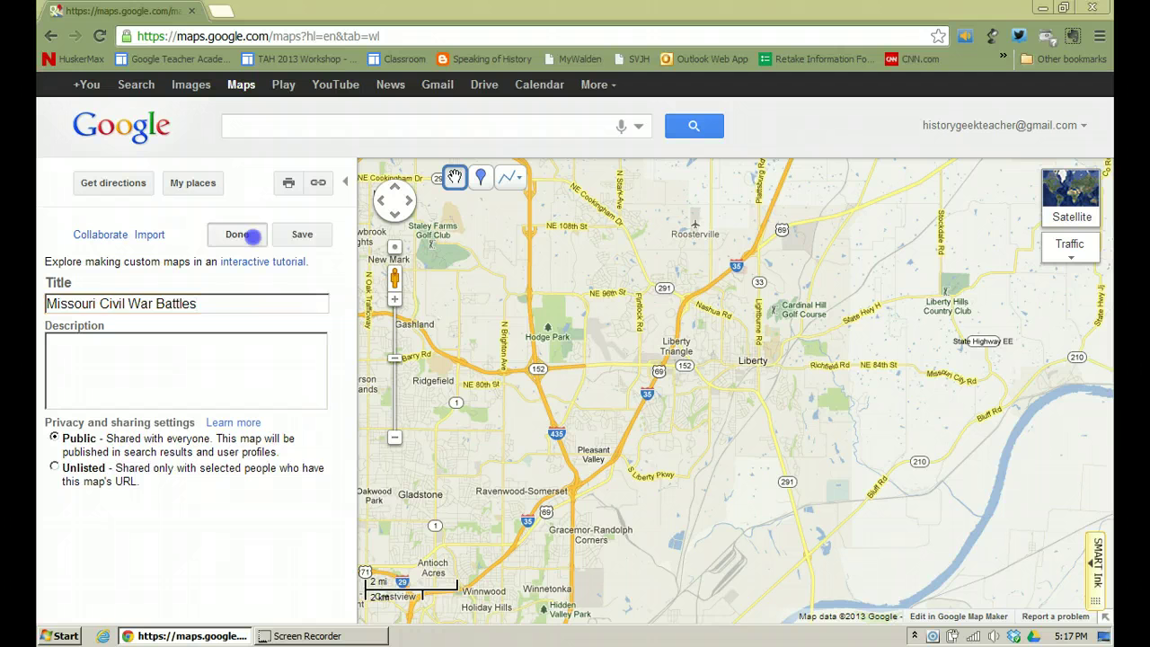
pyautogui.click(236, 235)
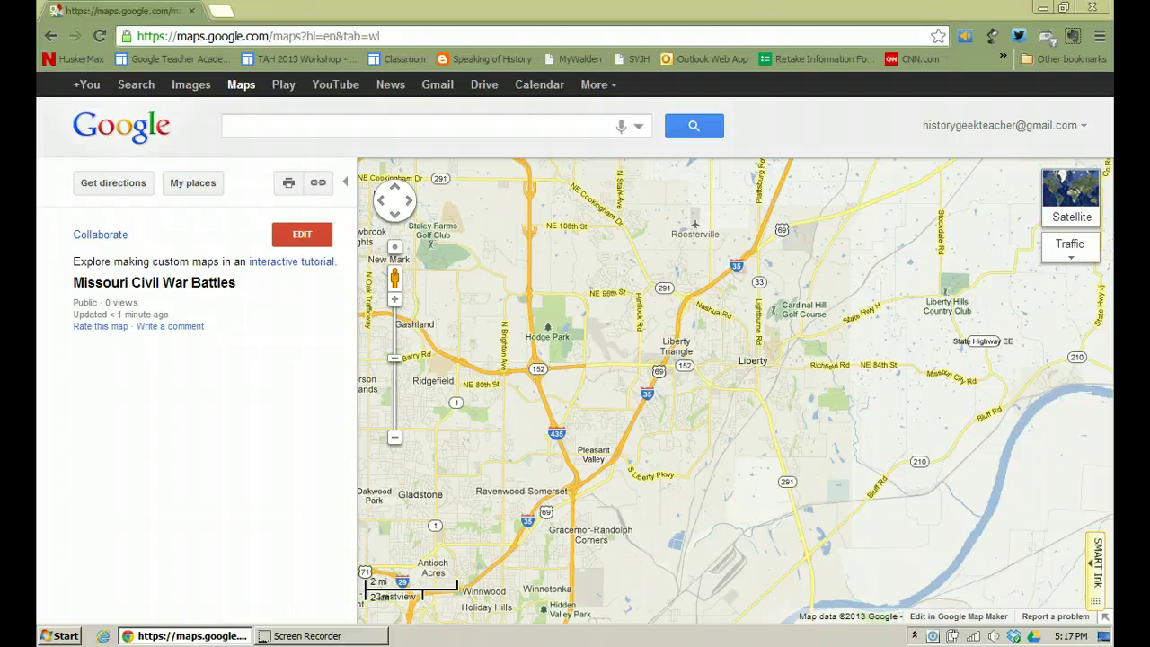
# Reopen the map for editing and locate Wilson's Creek National Battlefield, Brookline, MO via a 'wilson's' search
pyautogui.click(302, 233)
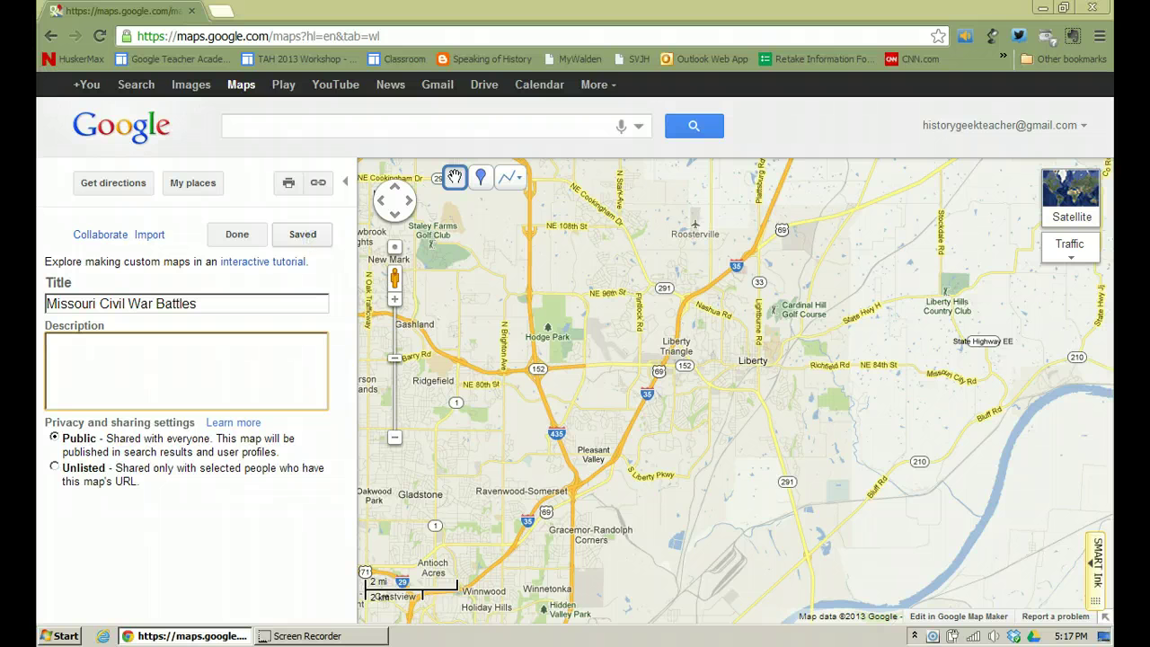
pyautogui.click(347, 124)
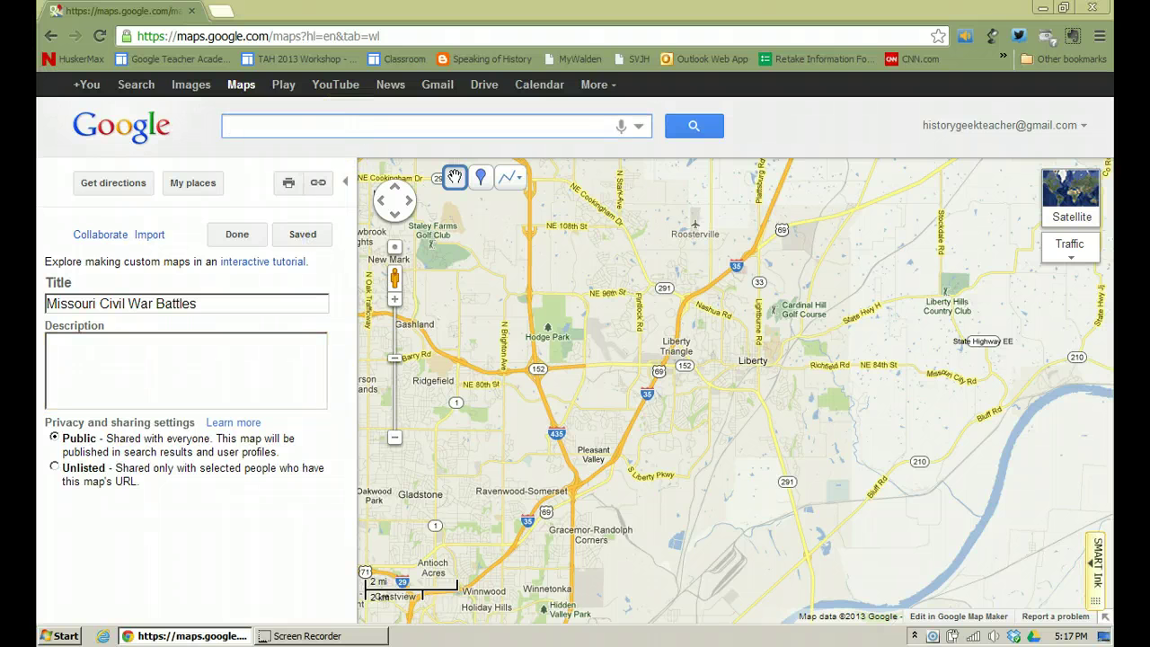
pyautogui.write('wils')
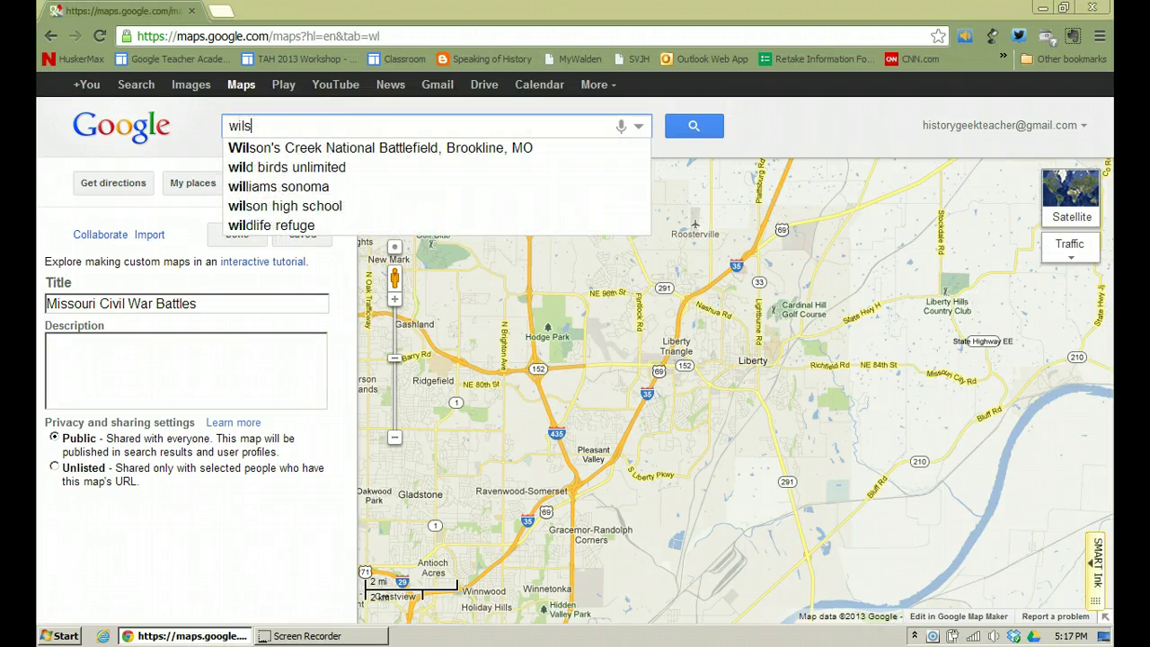
pyautogui.write("on's")
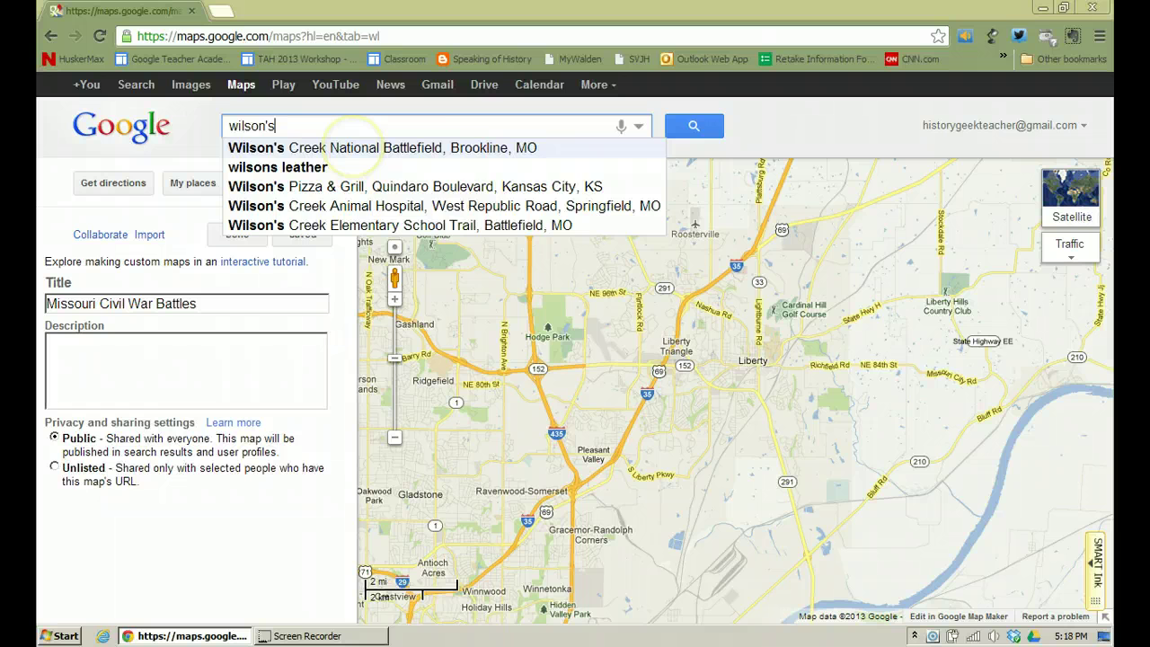
pyautogui.click(353, 148)
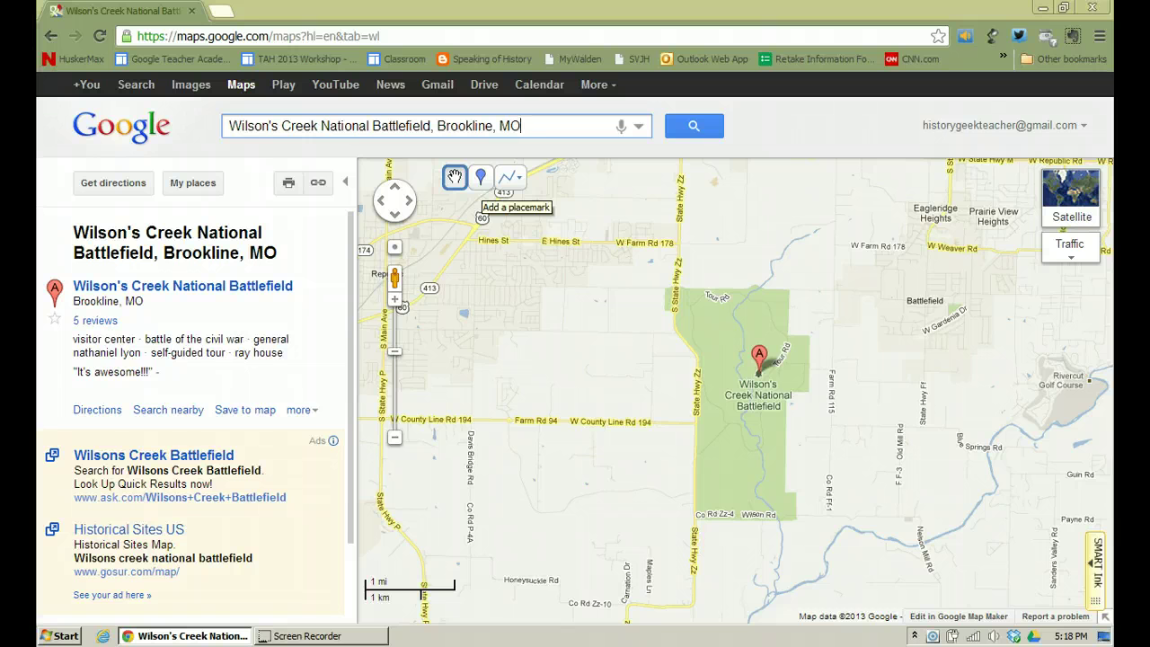
# Drop a placemark inside the battlefield park titled 'Wilson's Creek Battle'
pyautogui.click(480, 177)
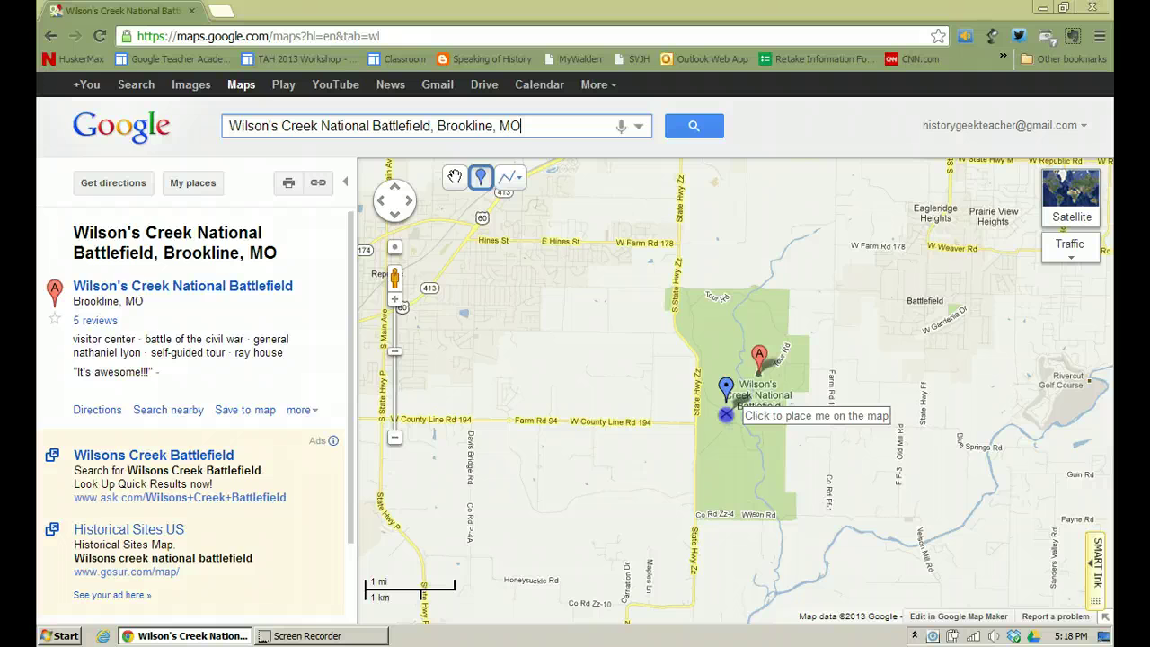
pyautogui.click(727, 415)
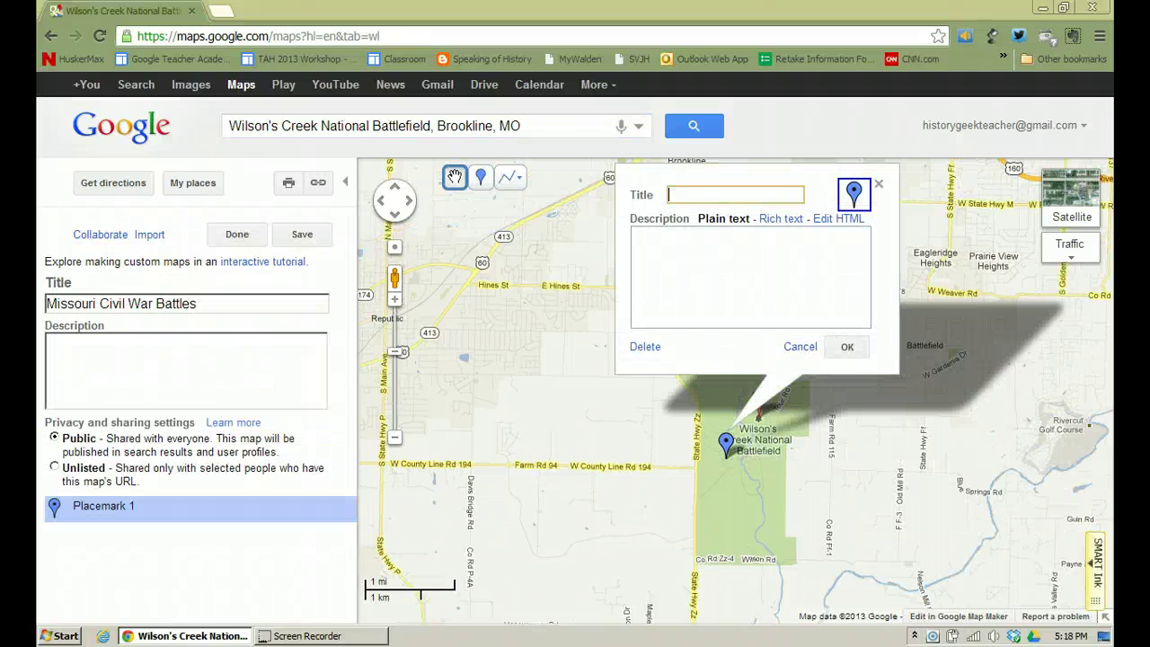
pyautogui.click(719, 192)
pyautogui.write("Wilson's Creek ")
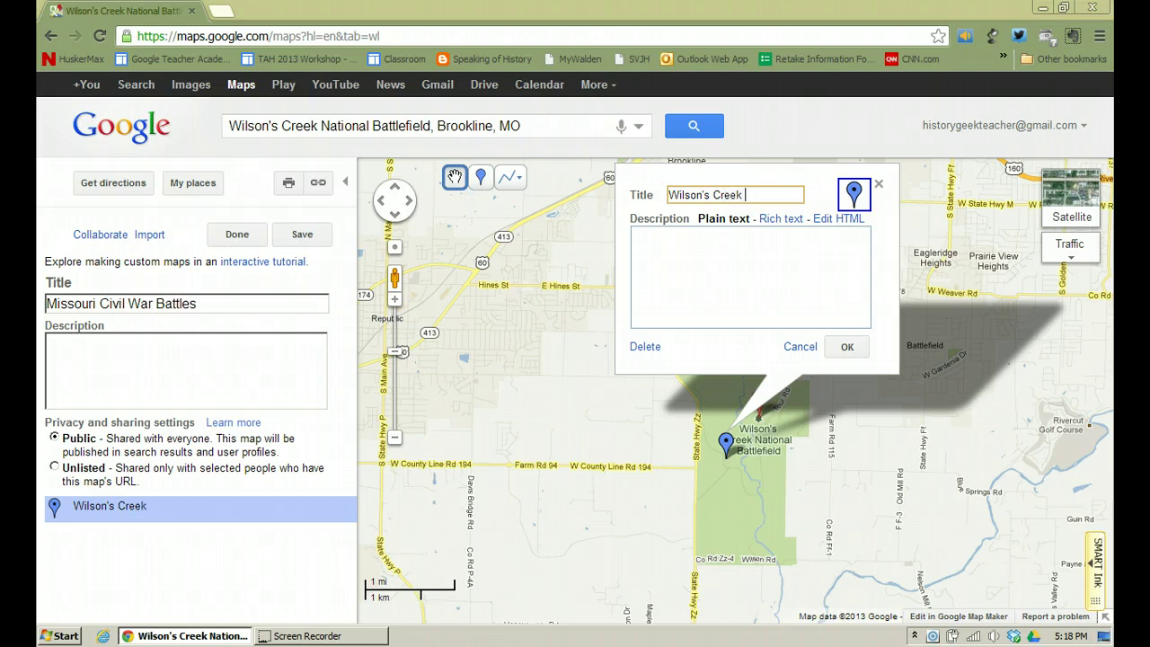
pyautogui.write('Battle')
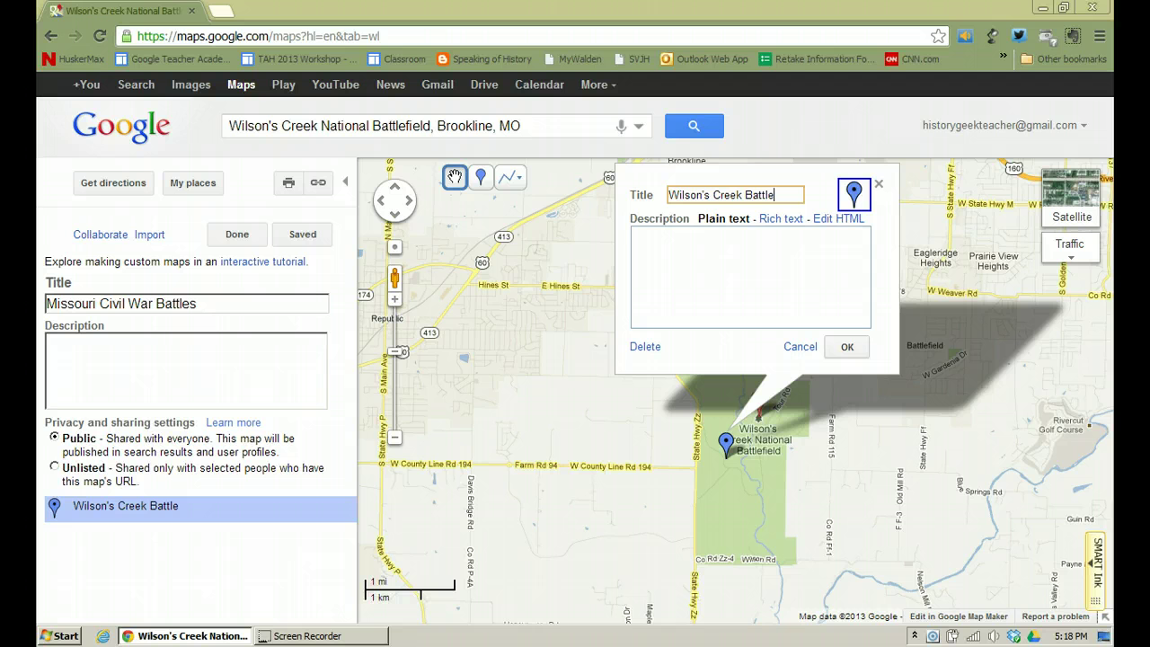
pyautogui.click(841, 347)
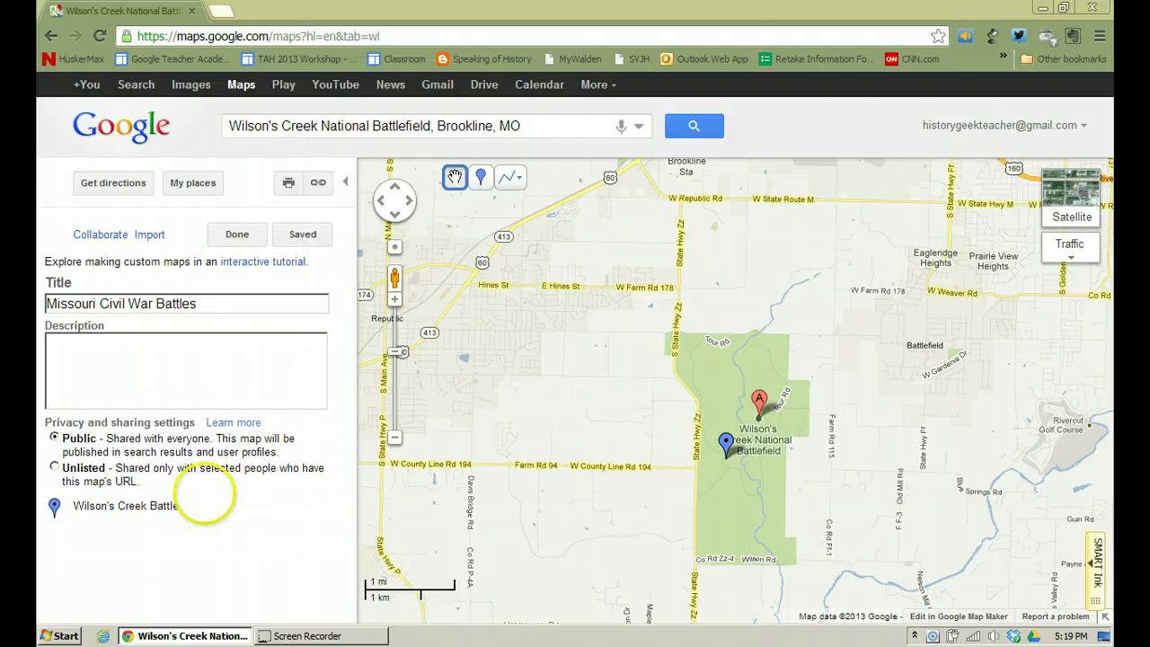
# Finish editing, then display and select the map's shareable URL before closing the link panel
pyautogui.click(238, 233)
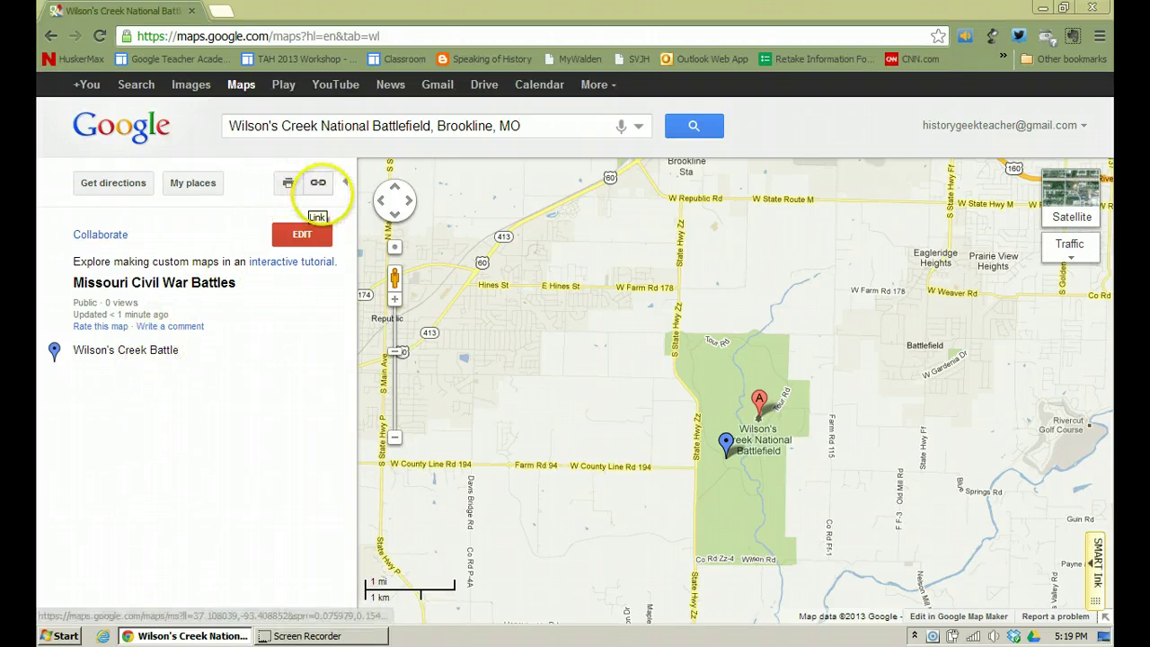
pyautogui.click(318, 183)
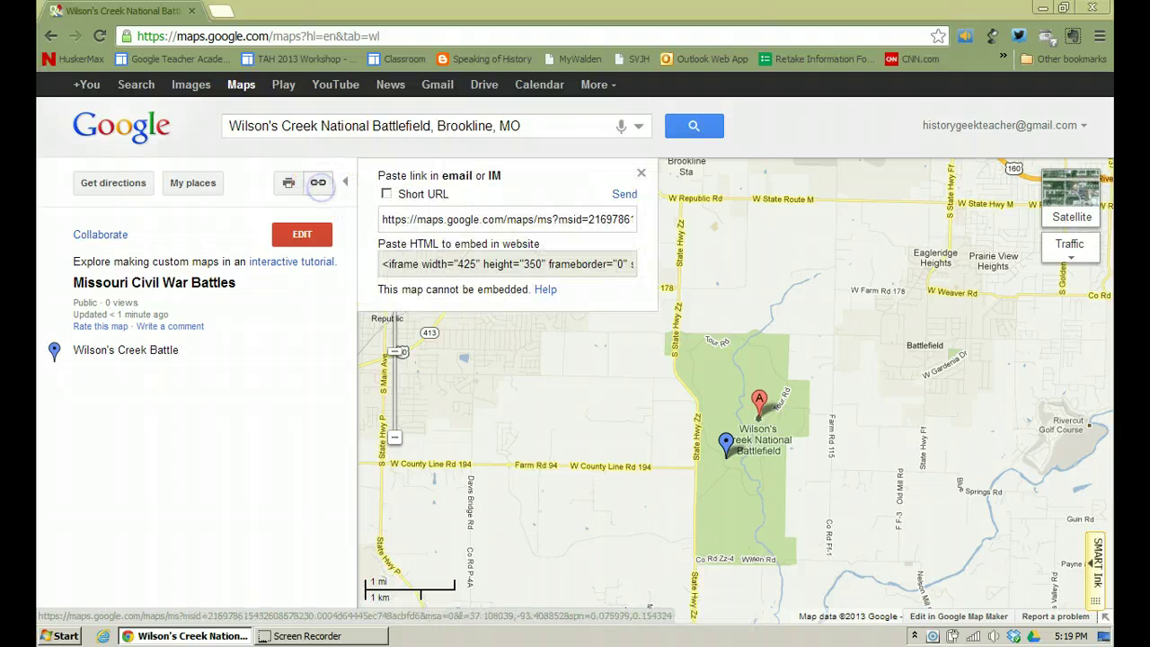
pyautogui.click(427, 220)
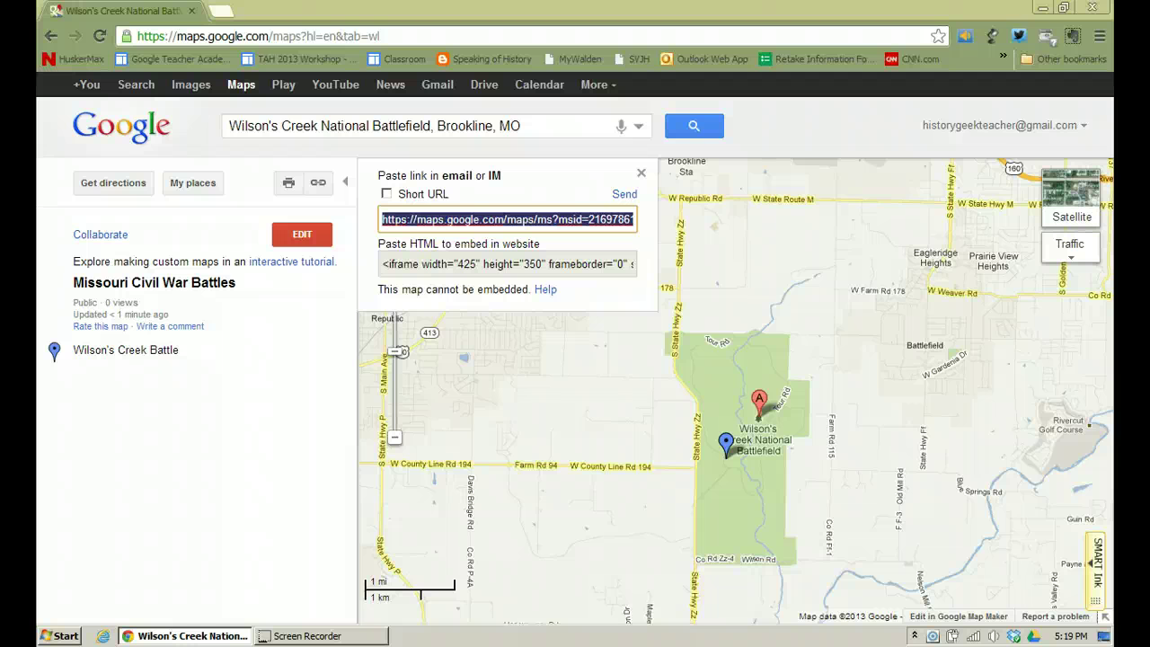
pyautogui.click(641, 173)
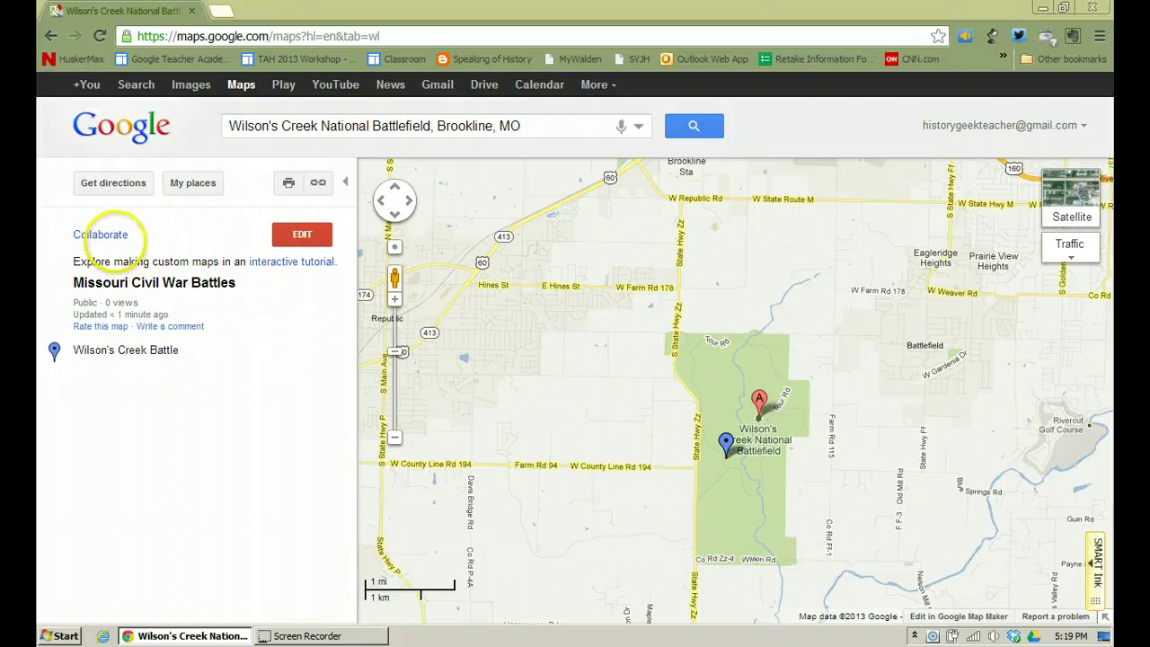
pyautogui.click(100, 234)
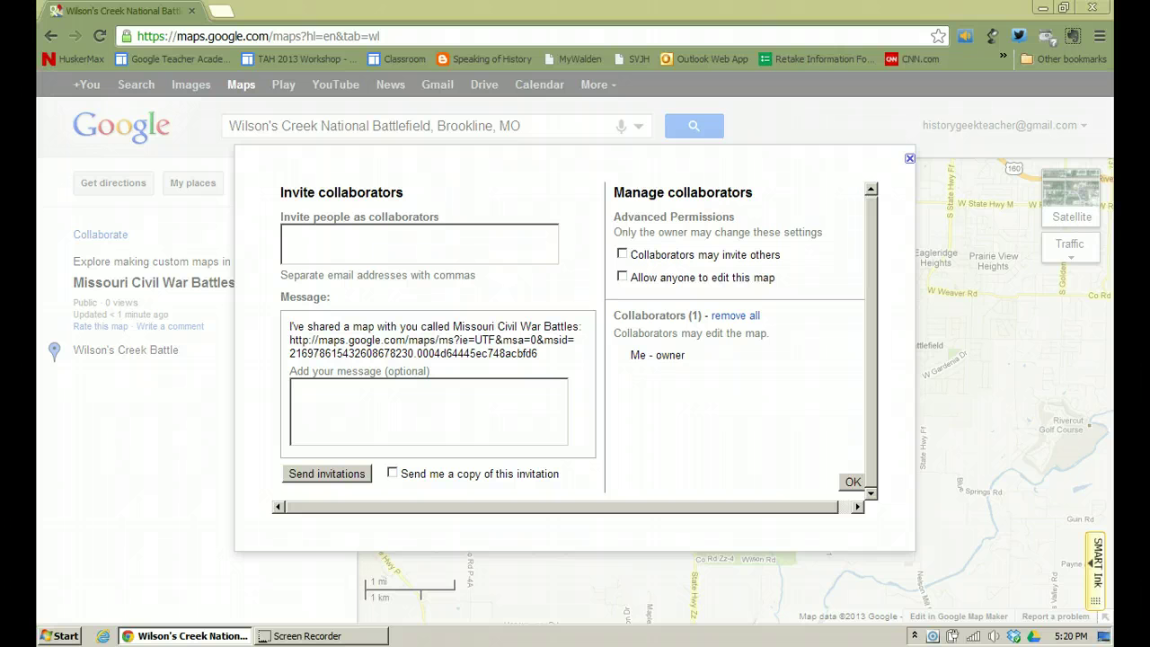
pyautogui.click(622, 277)
pyautogui.click(622, 276)
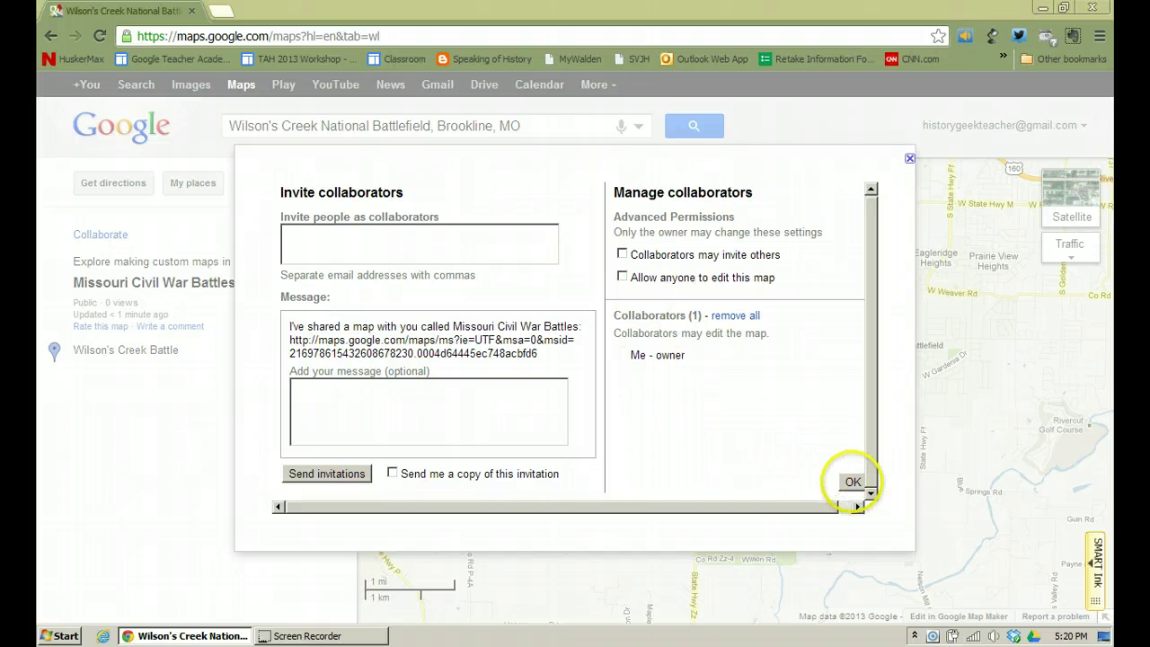
pyautogui.click(853, 482)
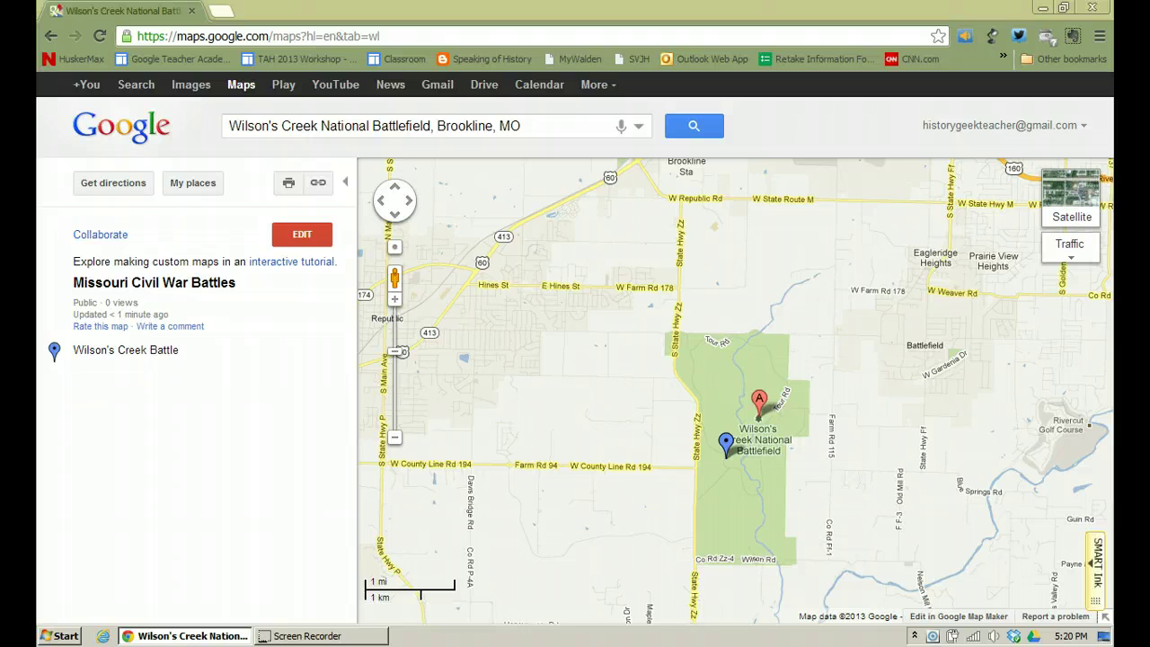